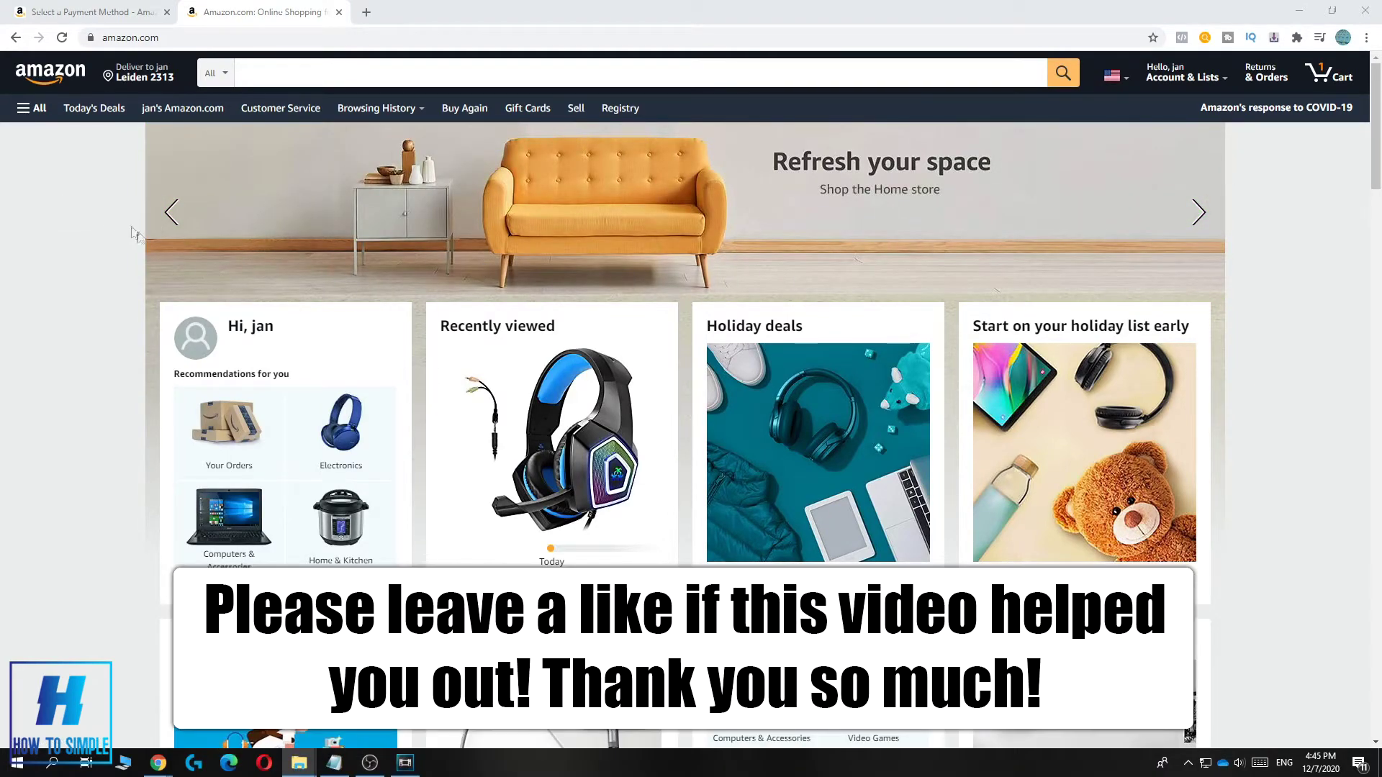
scroll(260, 346, down, 5)
scroll(276, 371, up, 1)
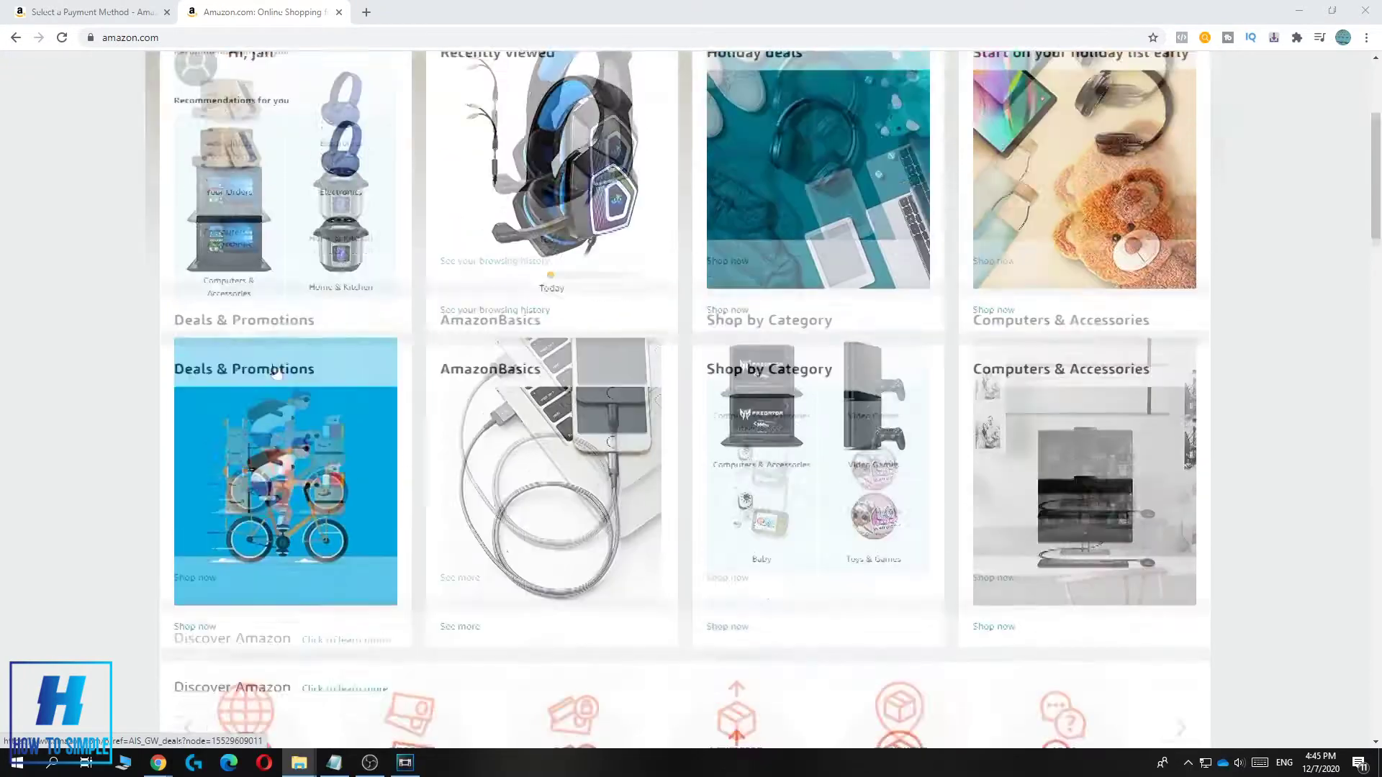
scroll(275, 370, up, 4)
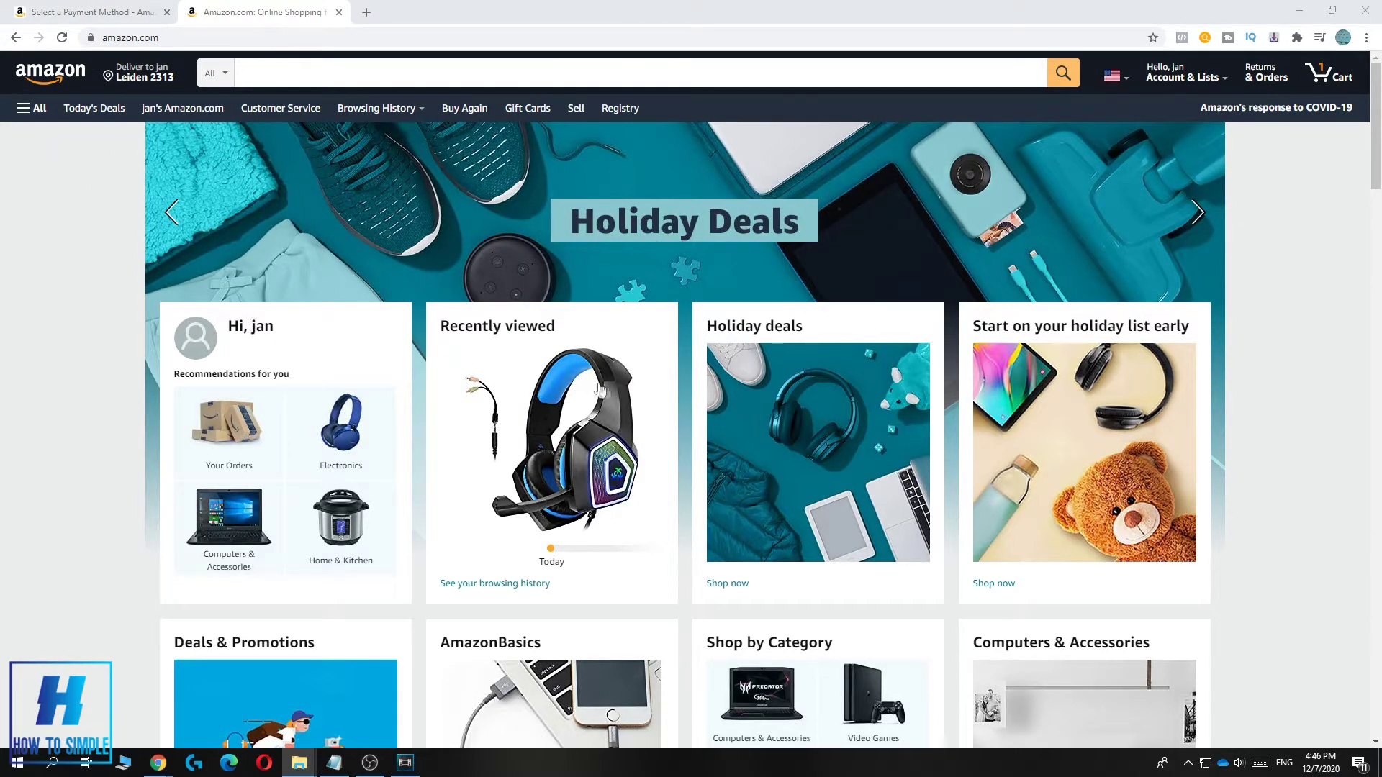
scroll(629, 380, down, 4)
scroll(629, 381, down, 1)
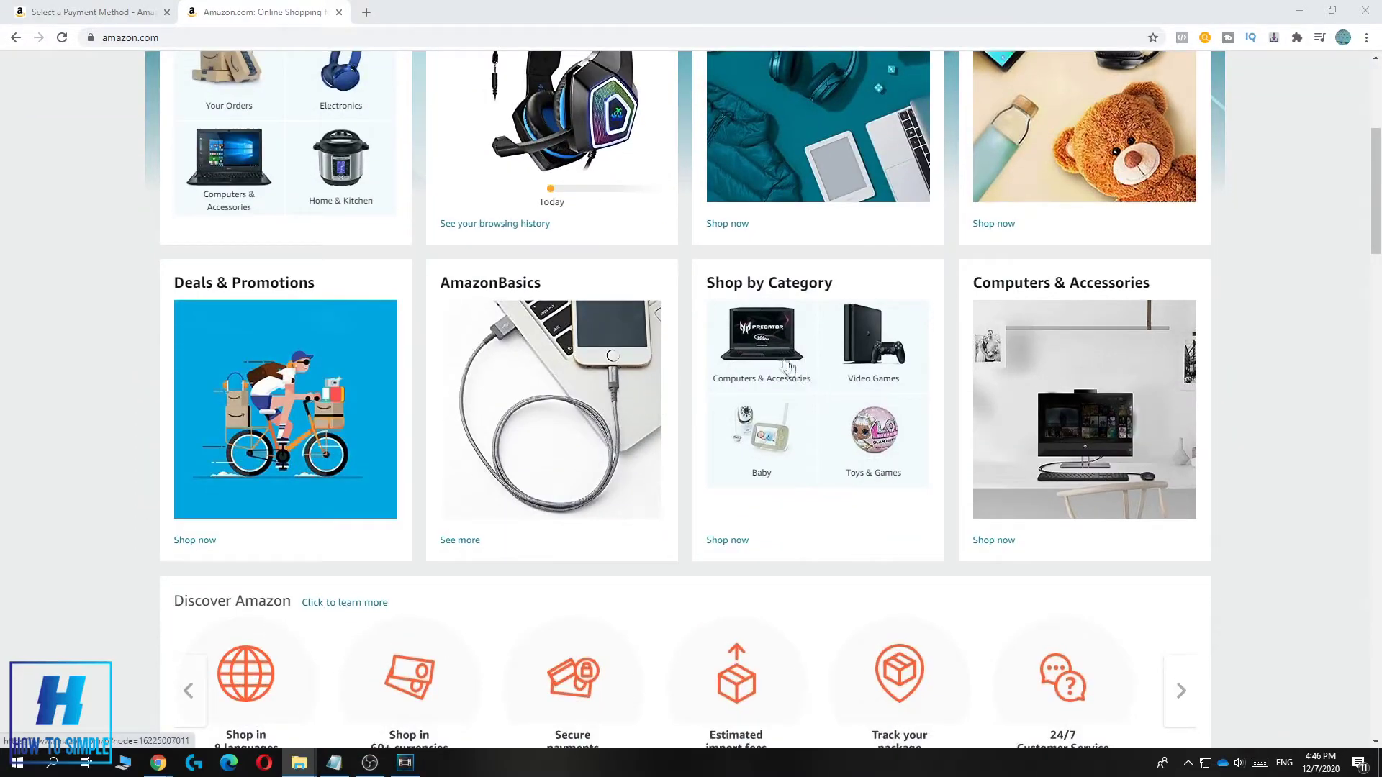
scroll(760, 346, up, 2)
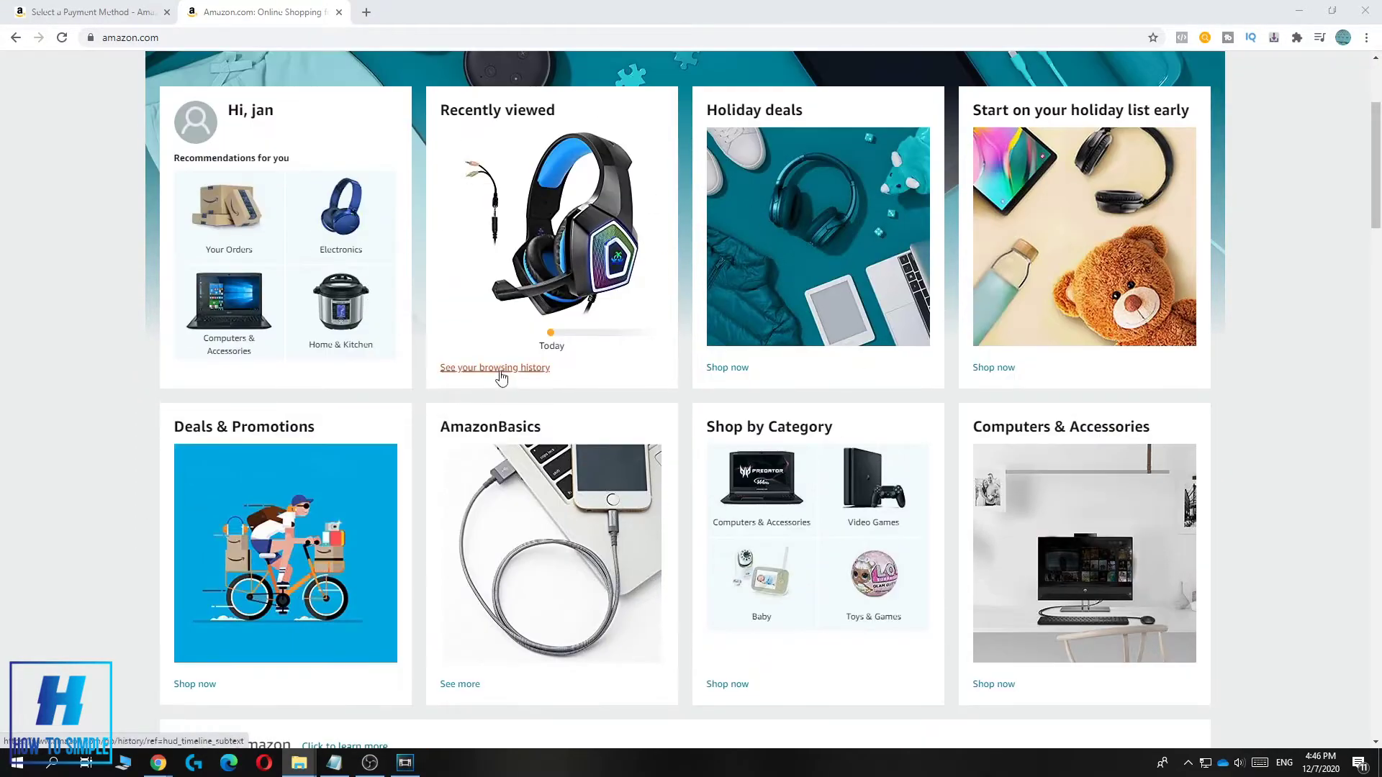
scroll(498, 373, down, 3)
scroll(497, 374, down, 3)
scroll(497, 373, up, 8)
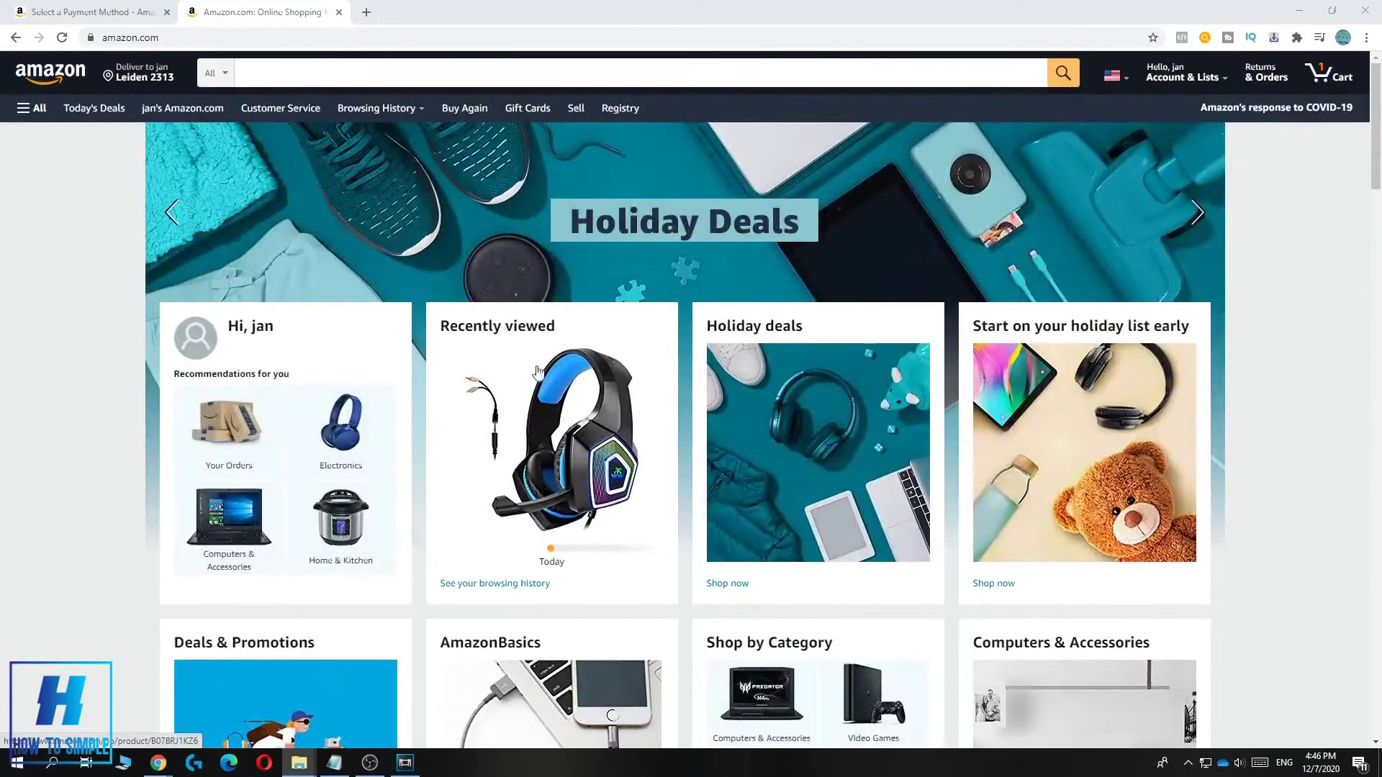
Open the blue gaming headset from Recently viewed on the Amazon homepage
click(572, 454)
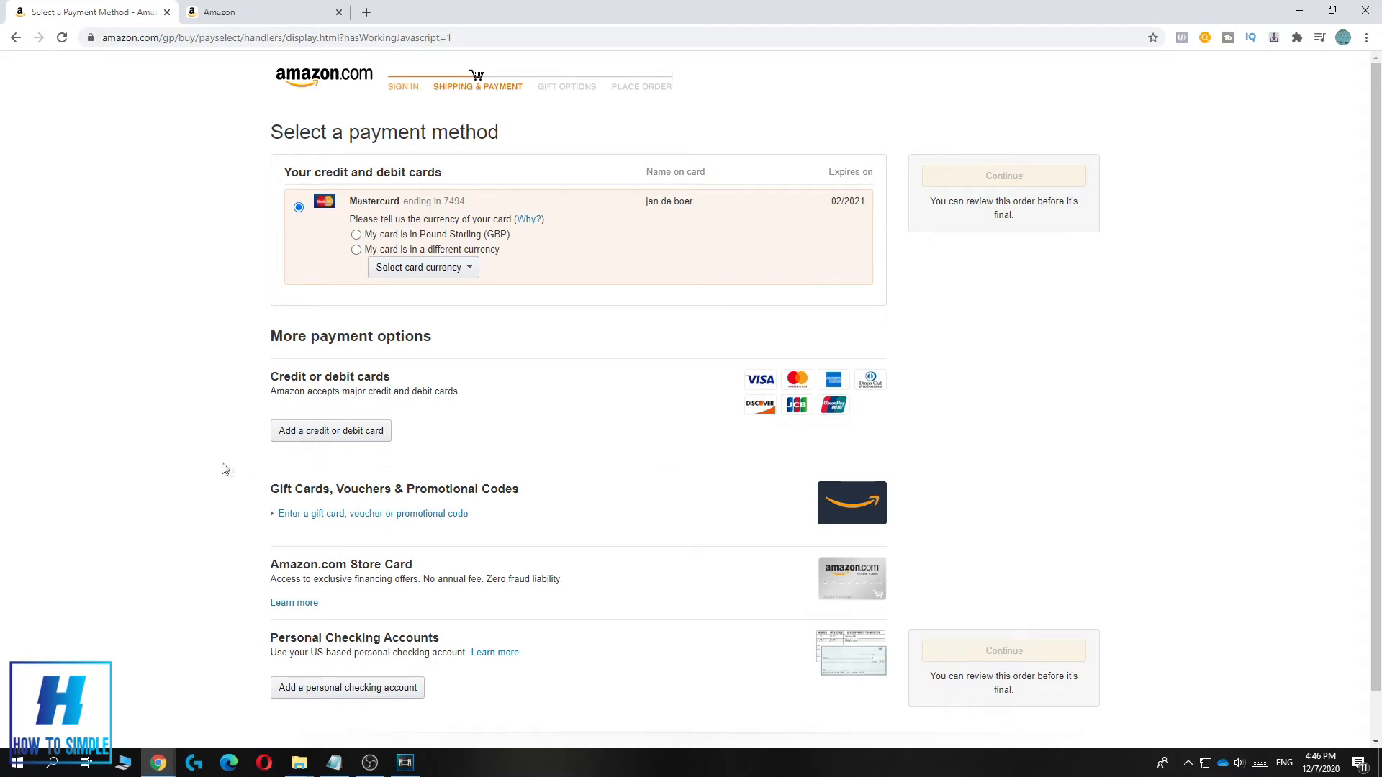
Check the Gift Cards section on Amazon's payment page, then start a new browser tab
drag(269, 491, 323, 490)
click(231, 467)
click(367, 12)
text(dundle)
Search Google for 'dundle', open Dundle (US), and browse its Amazon Gift Card listings
key(Return)
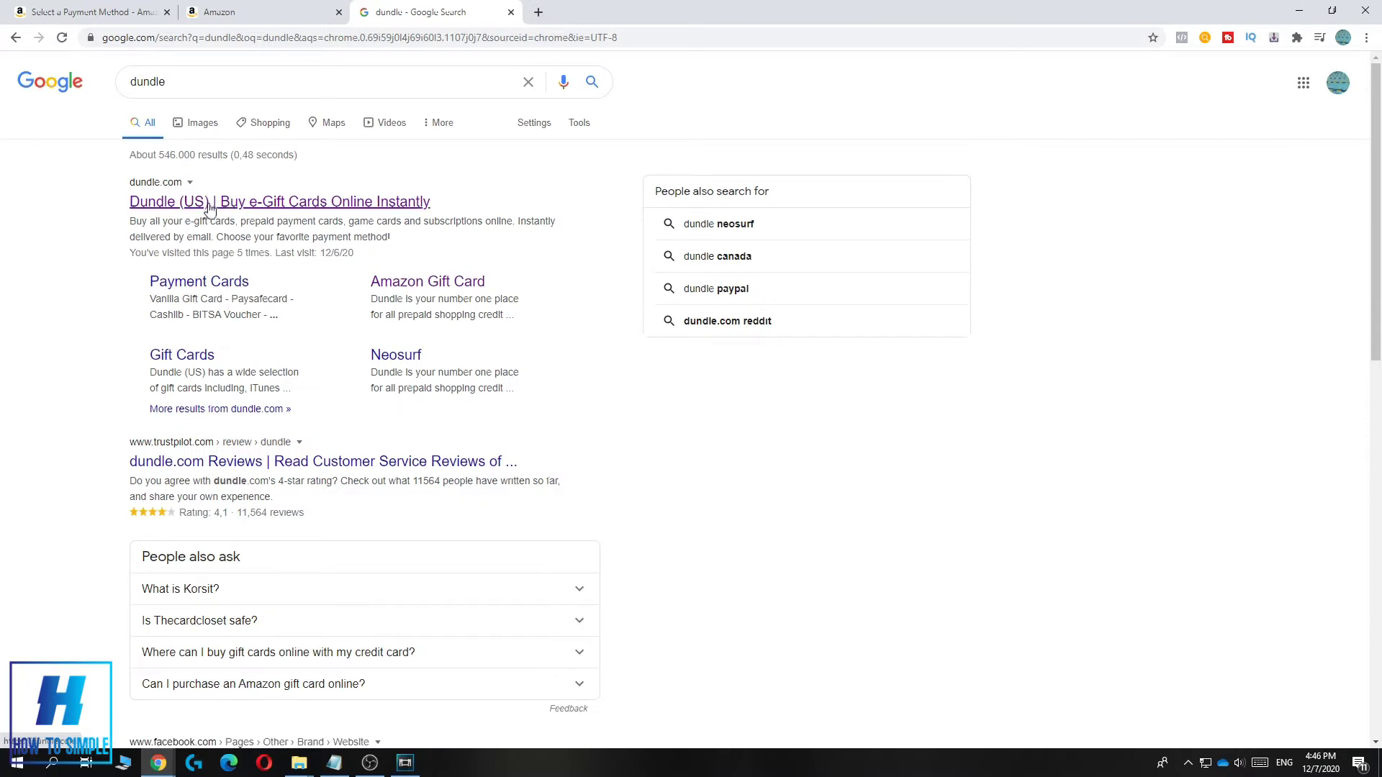
click(210, 206)
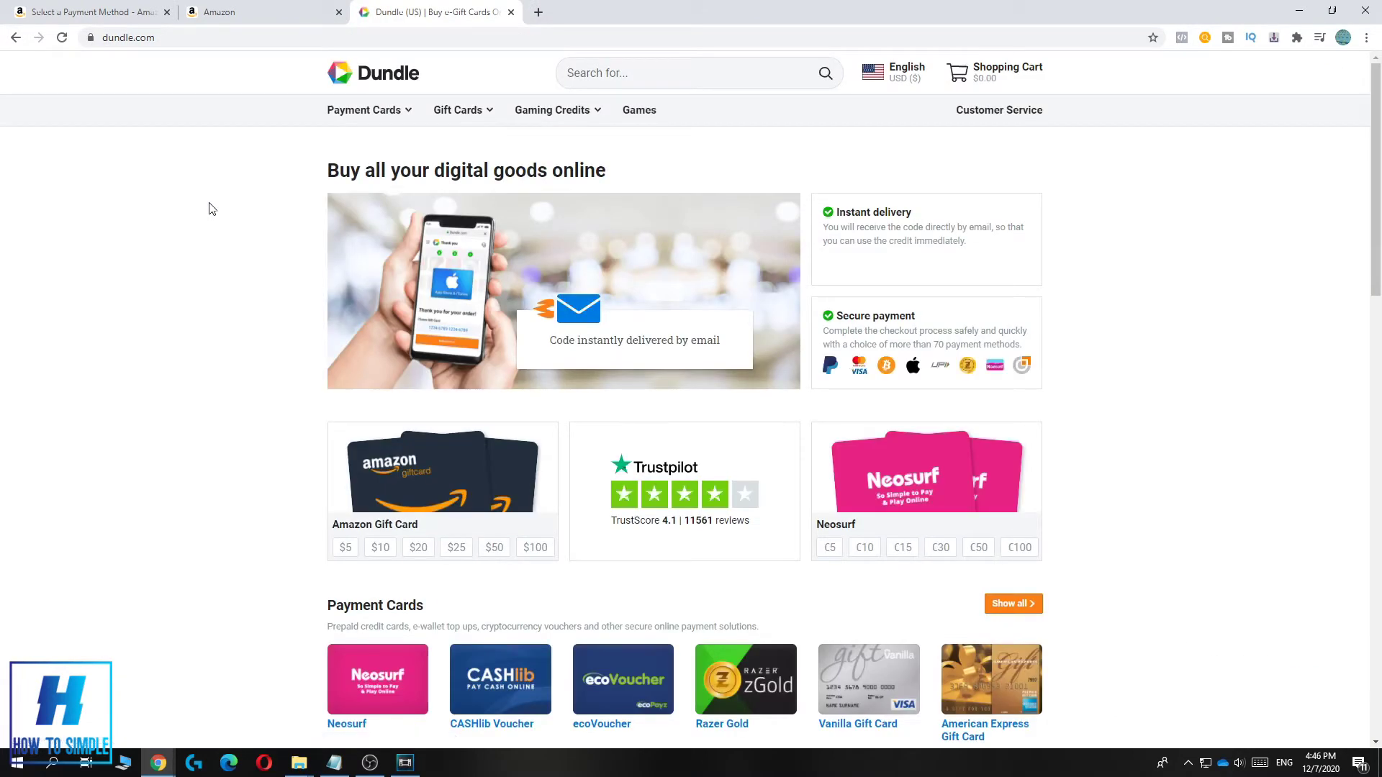
scroll(518, 495, down, 2)
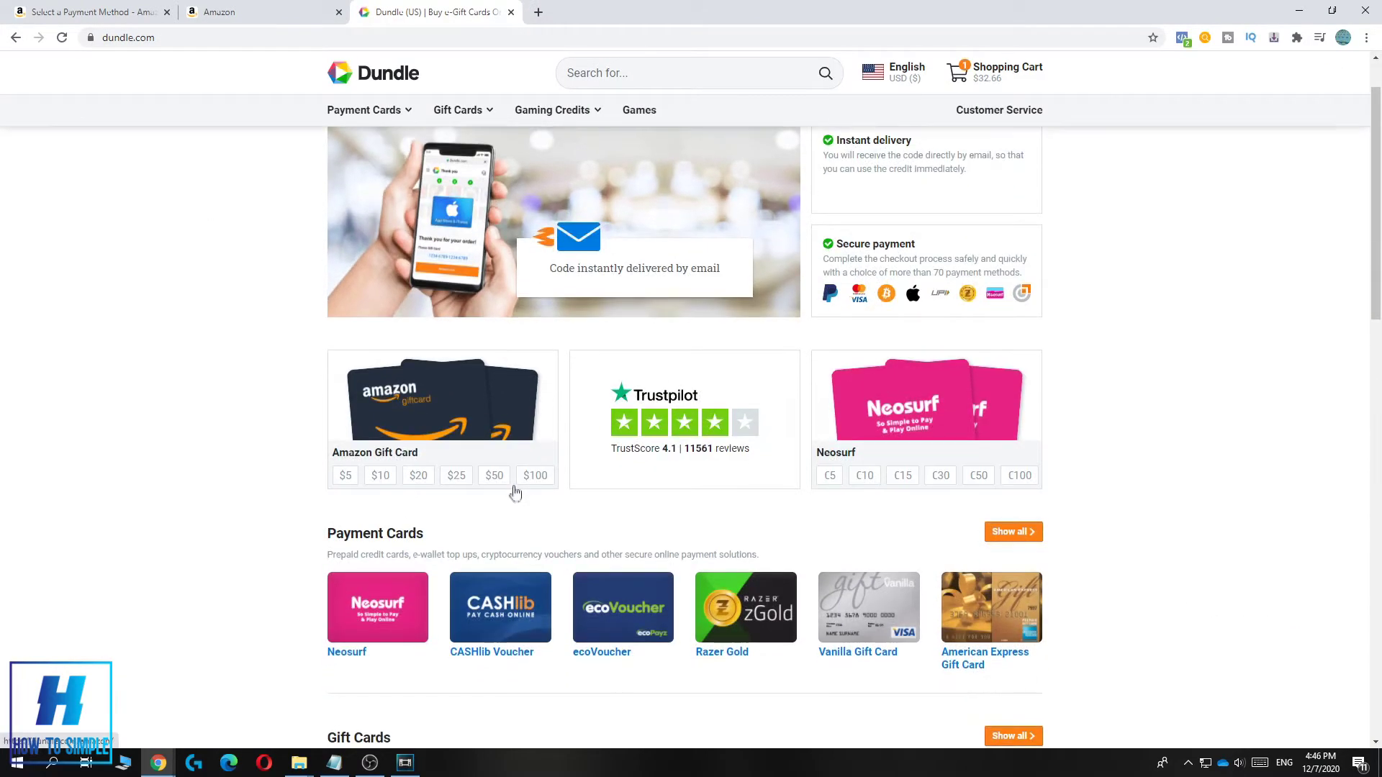
scroll(486, 464, down, 2)
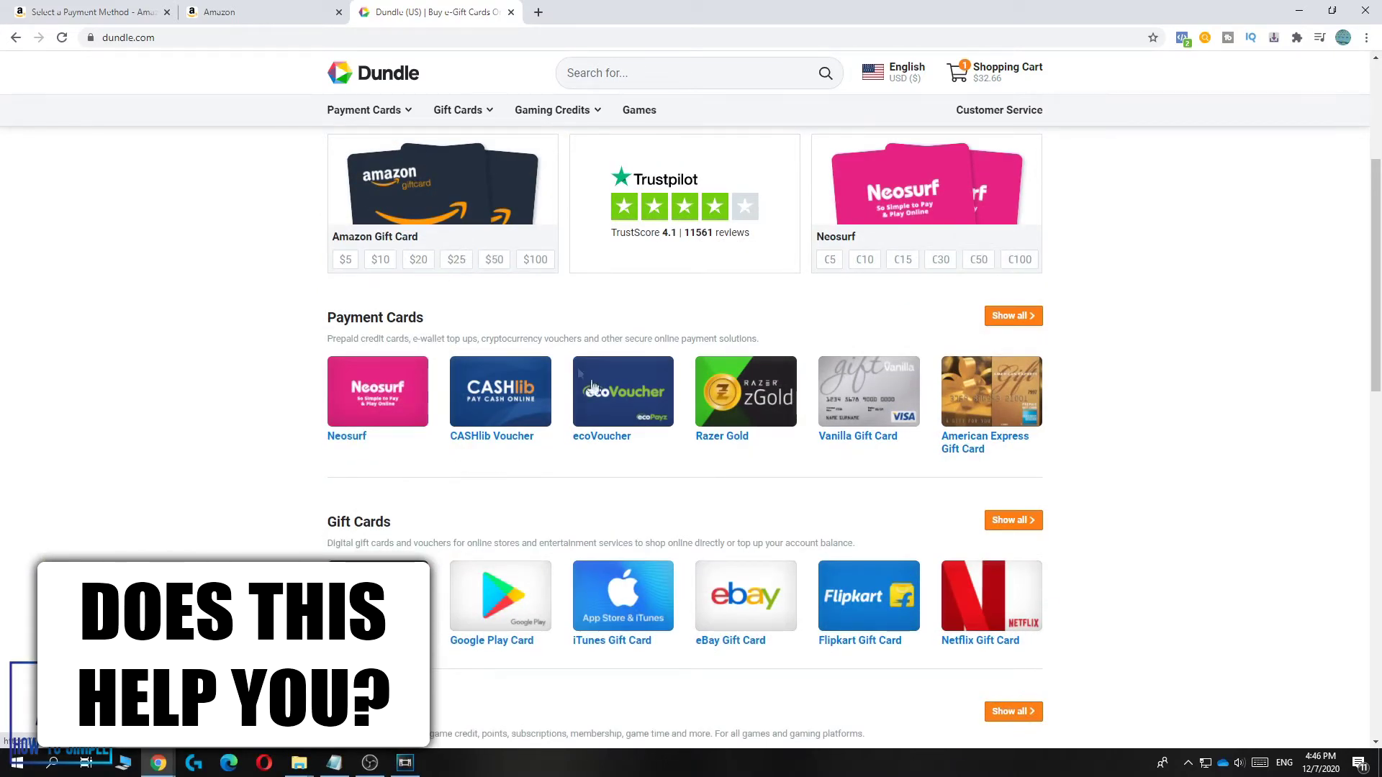
scroll(530, 485, down, 1)
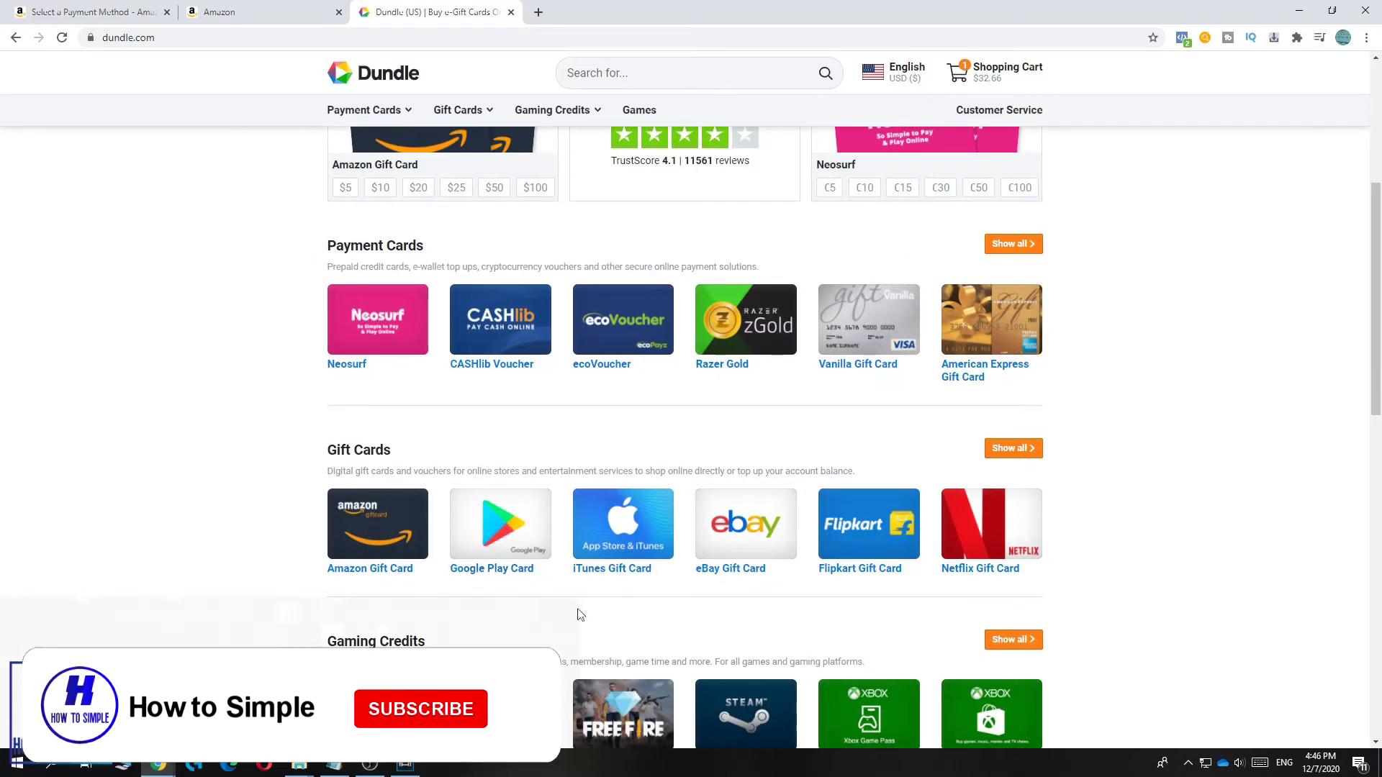
scroll(573, 605, up, 2)
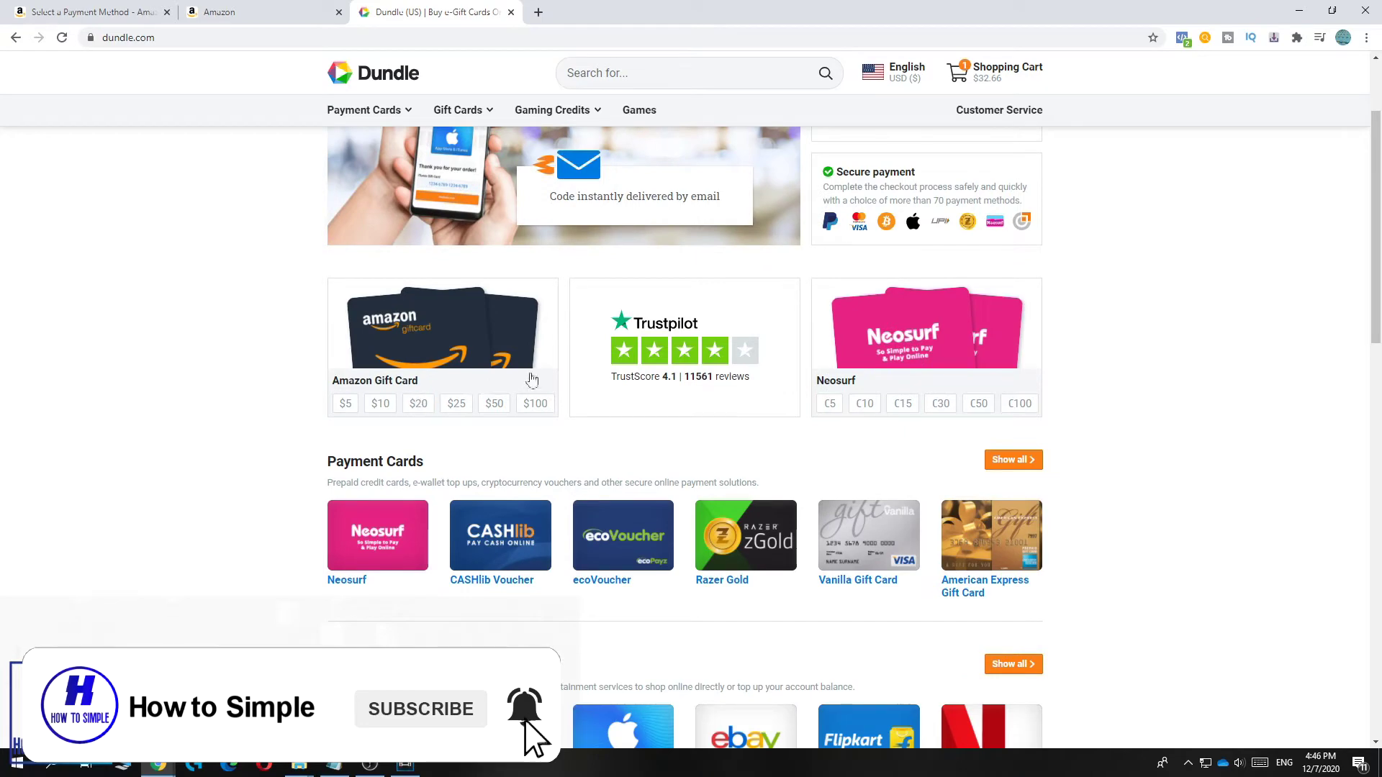
scroll(530, 377, up, 3)
drag(918, 316, 837, 313)
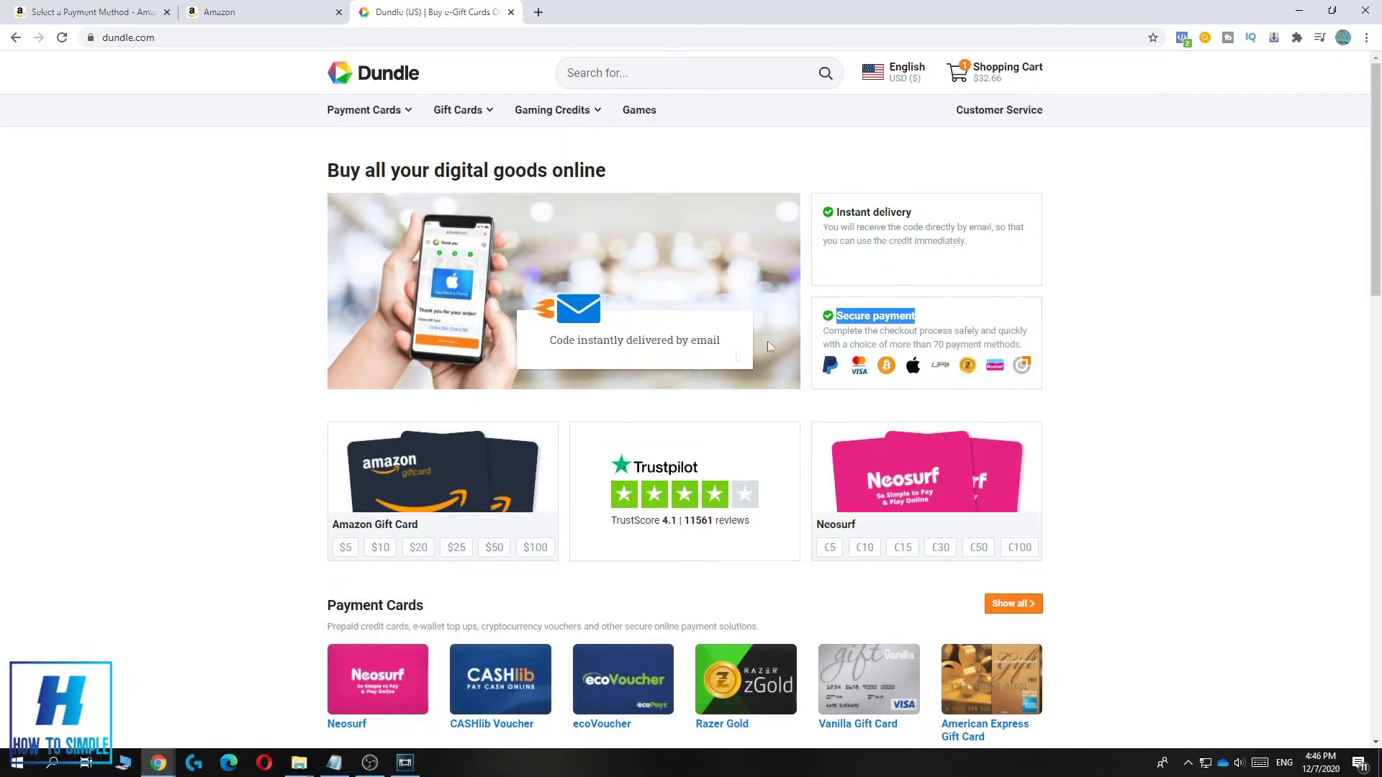
click(303, 431)
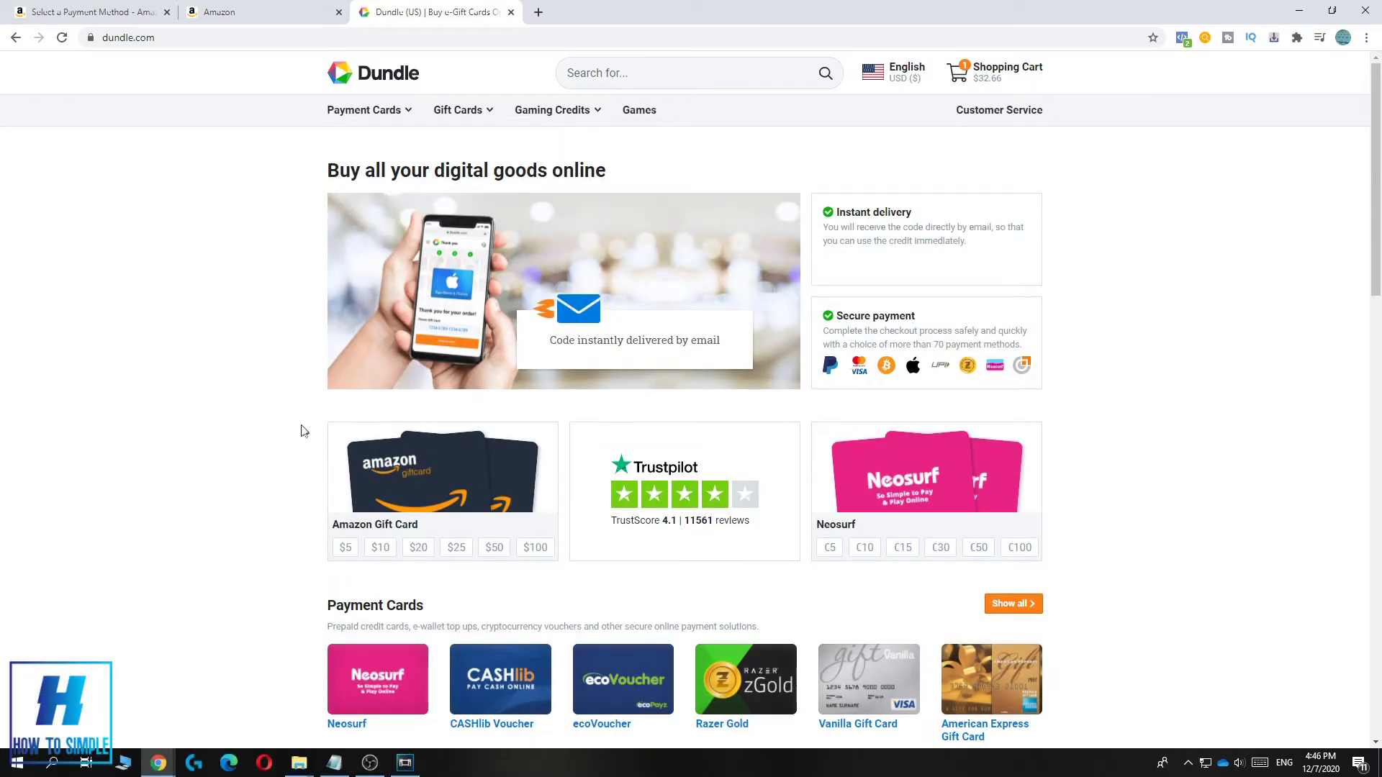
click(424, 492)
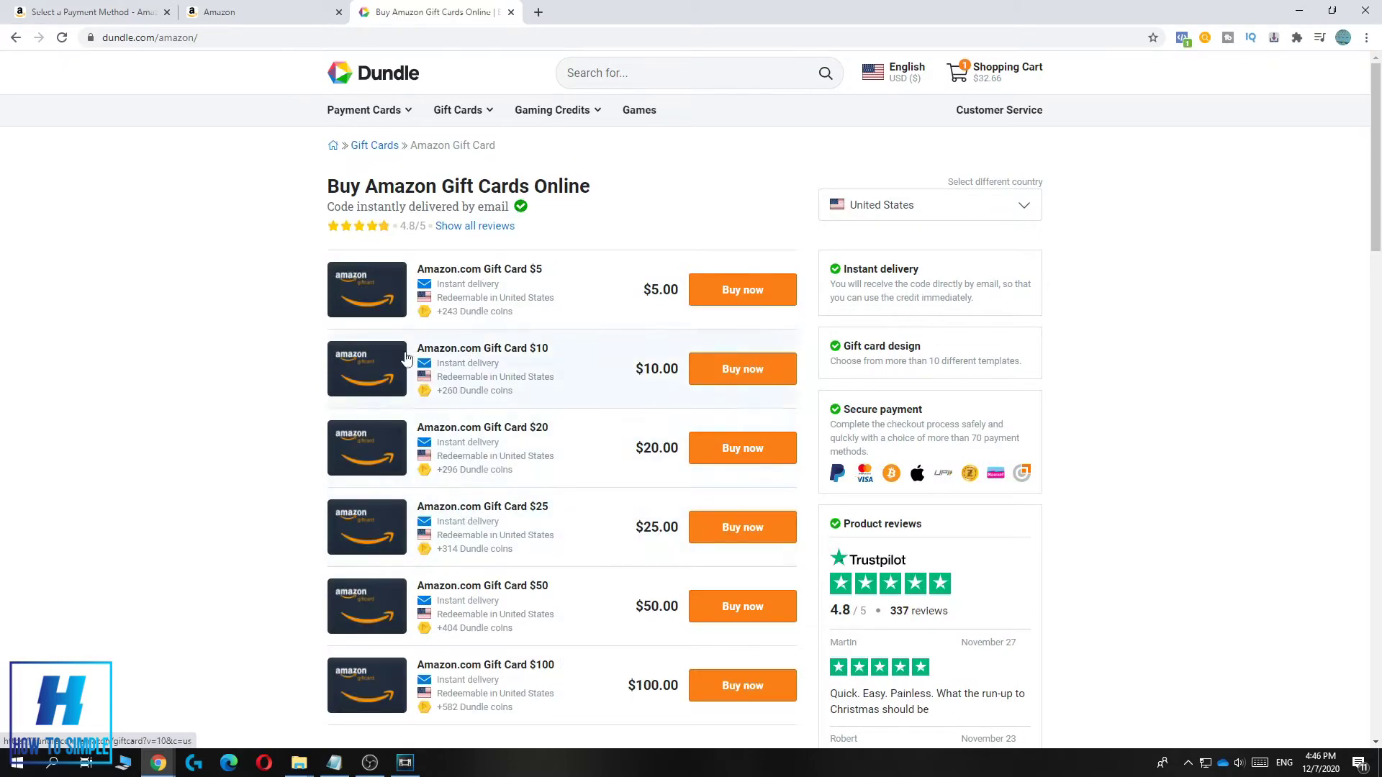
scroll(691, 508, down, 2)
scroll(566, 434, up, 2)
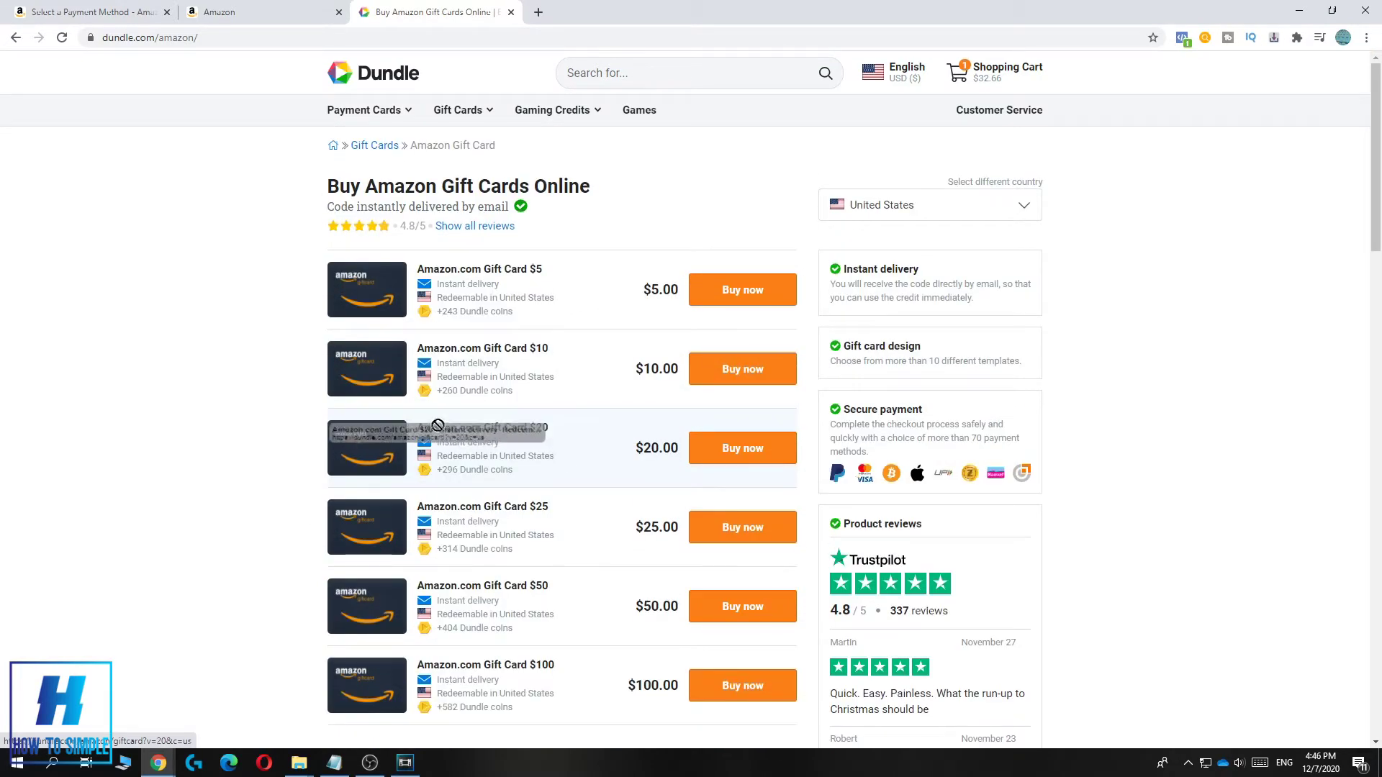
Add the $20 Amazon.com gift card and remove the Amazon.nl €25 card
click(742, 447)
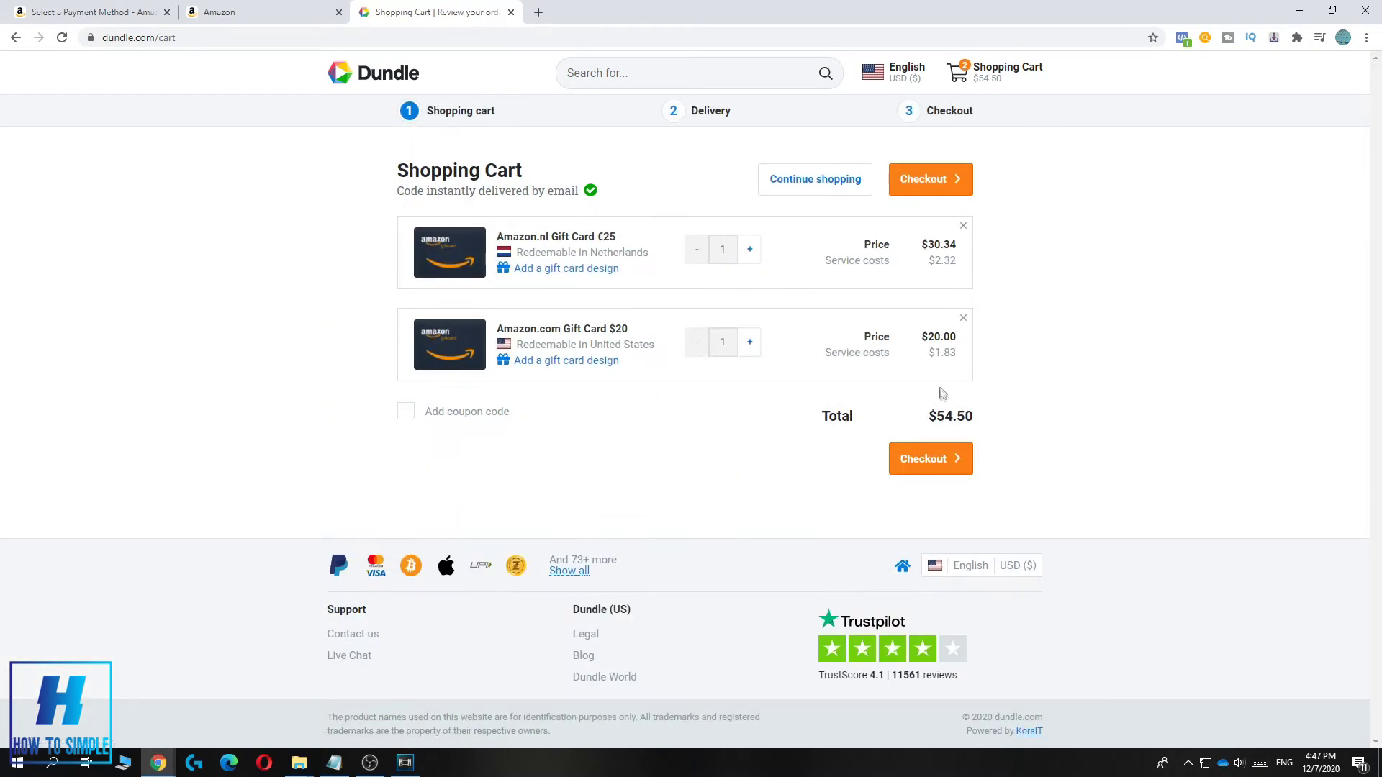
click(964, 226)
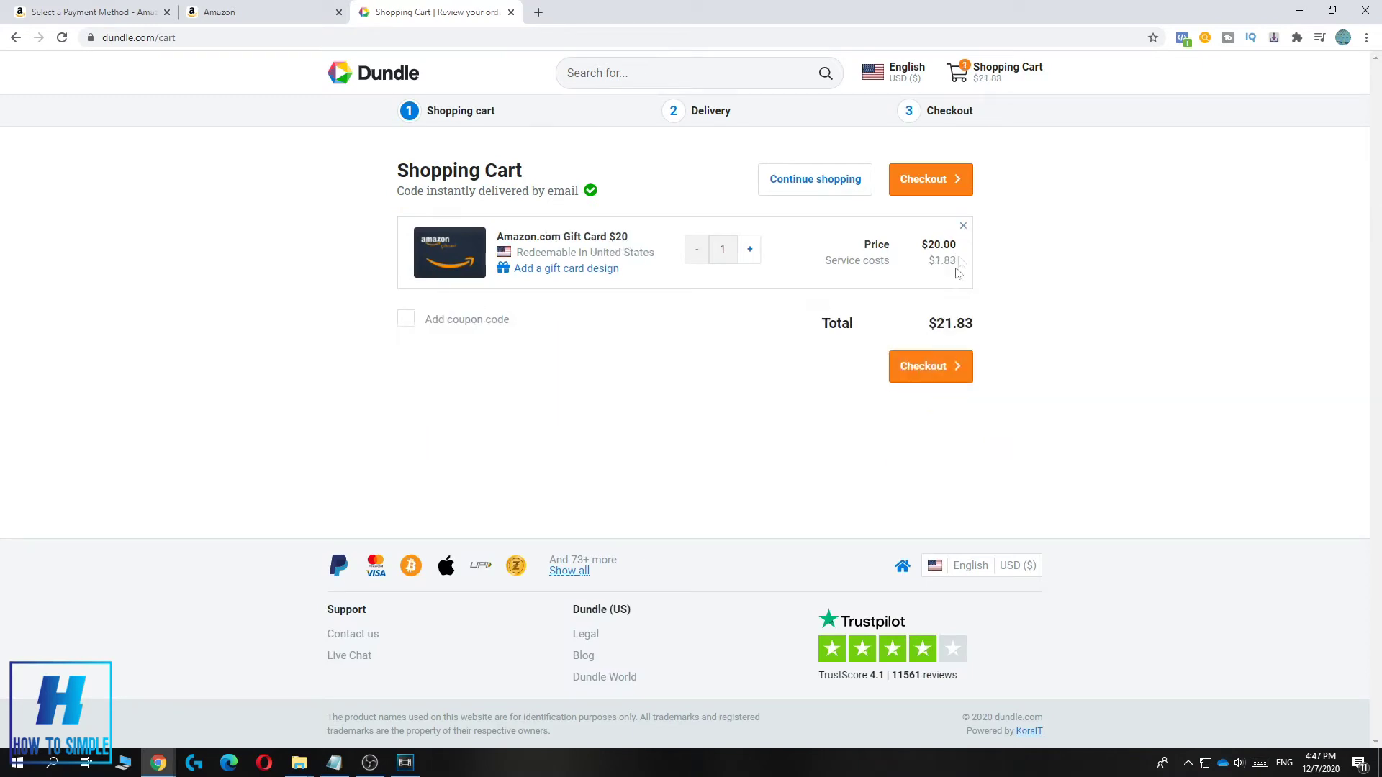
Check out the $20 card through email delivery and pay $22.78 with PayPal
click(930, 367)
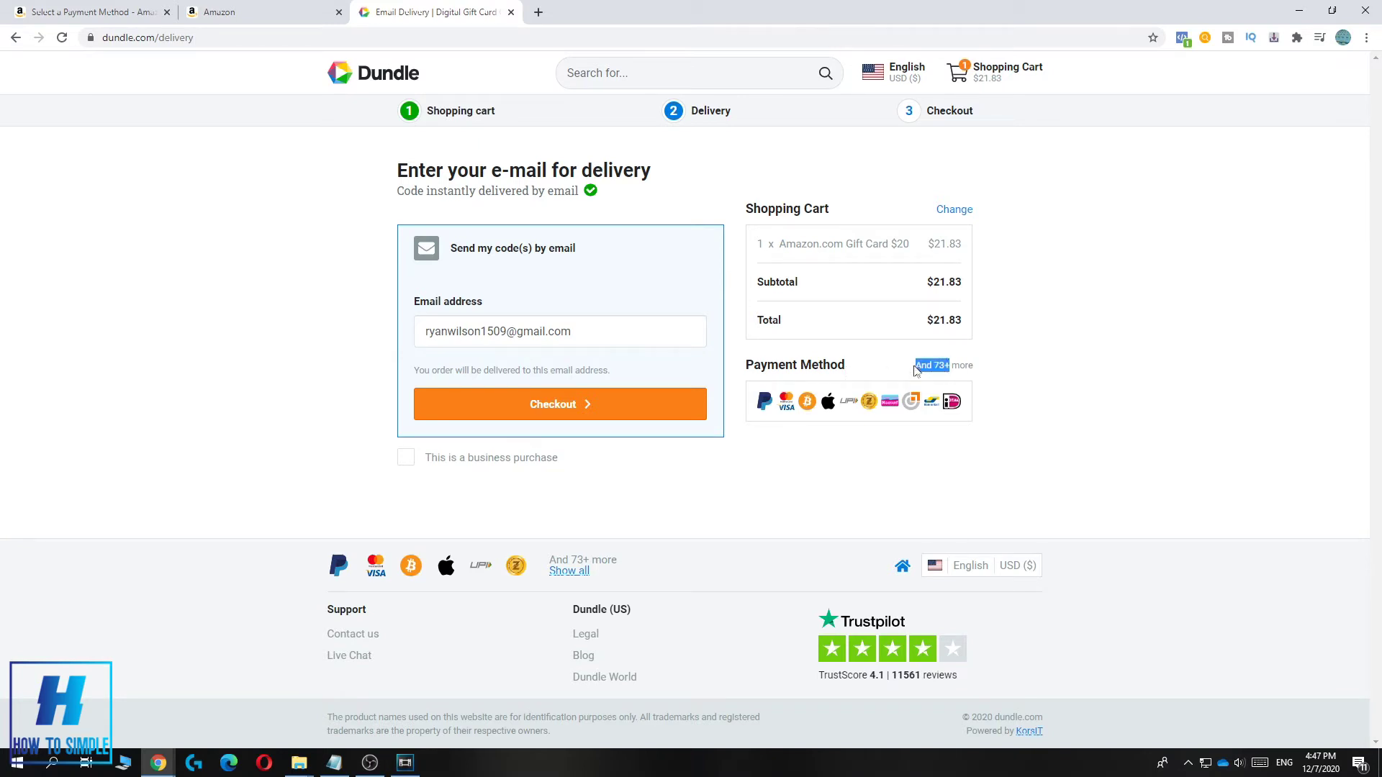
click(589, 405)
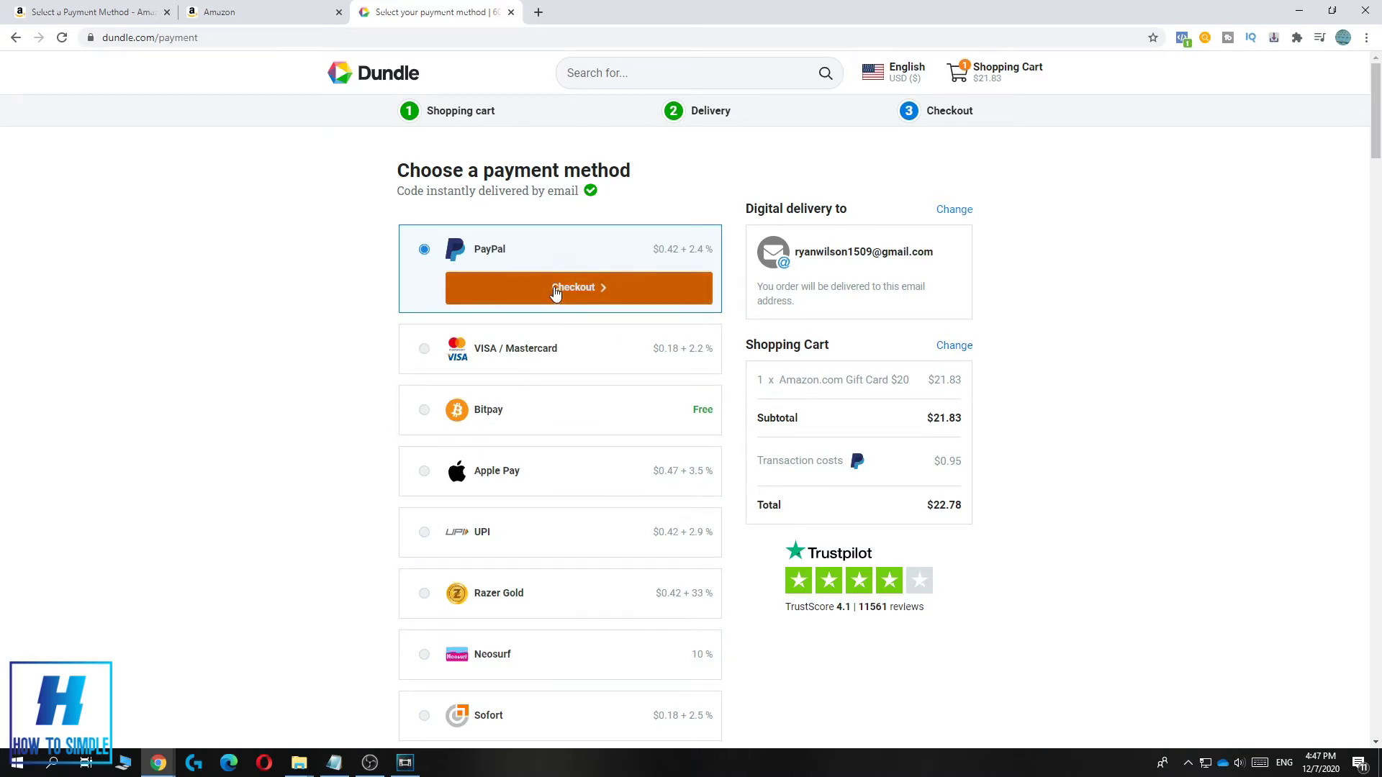
click(552, 287)
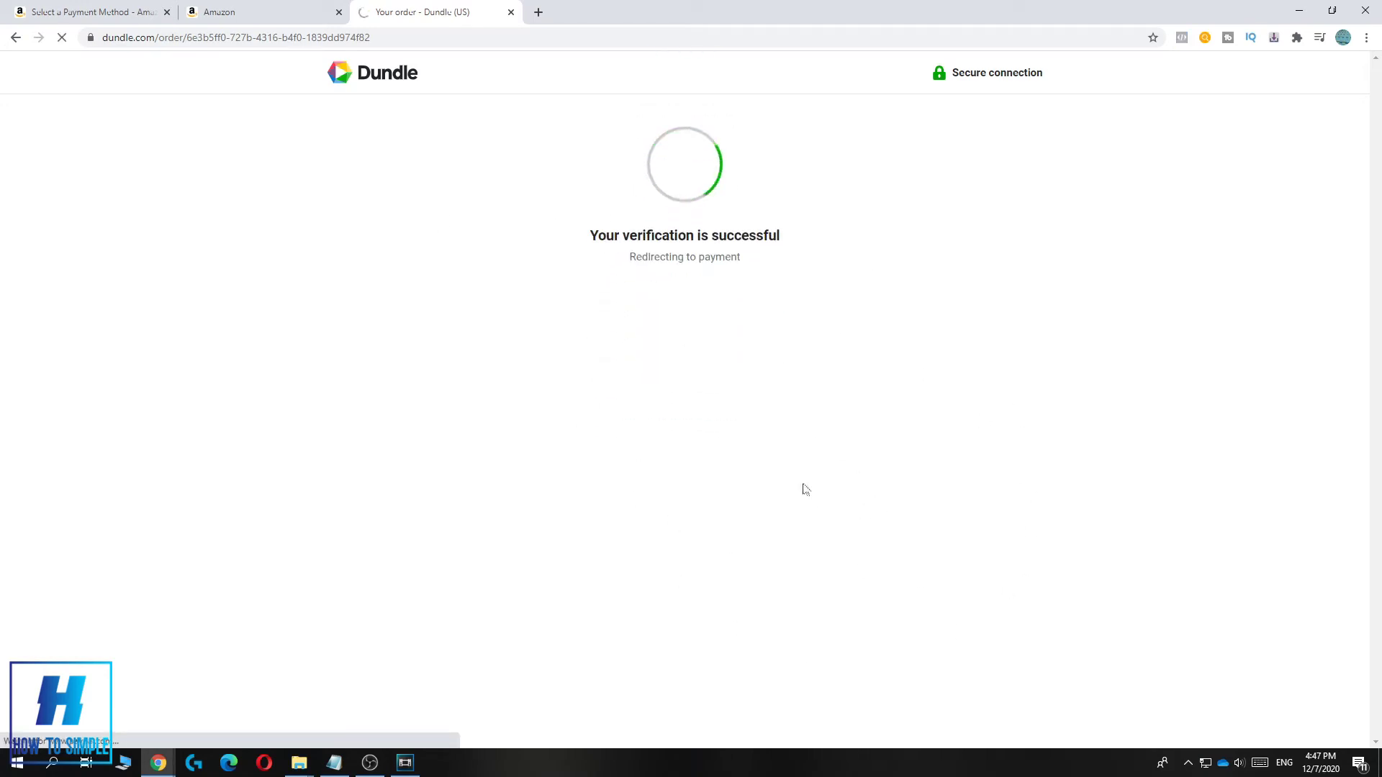
Back on Amazon, expand the empty 'Enter a gift card, voucher or promotional code' field
click(87, 12)
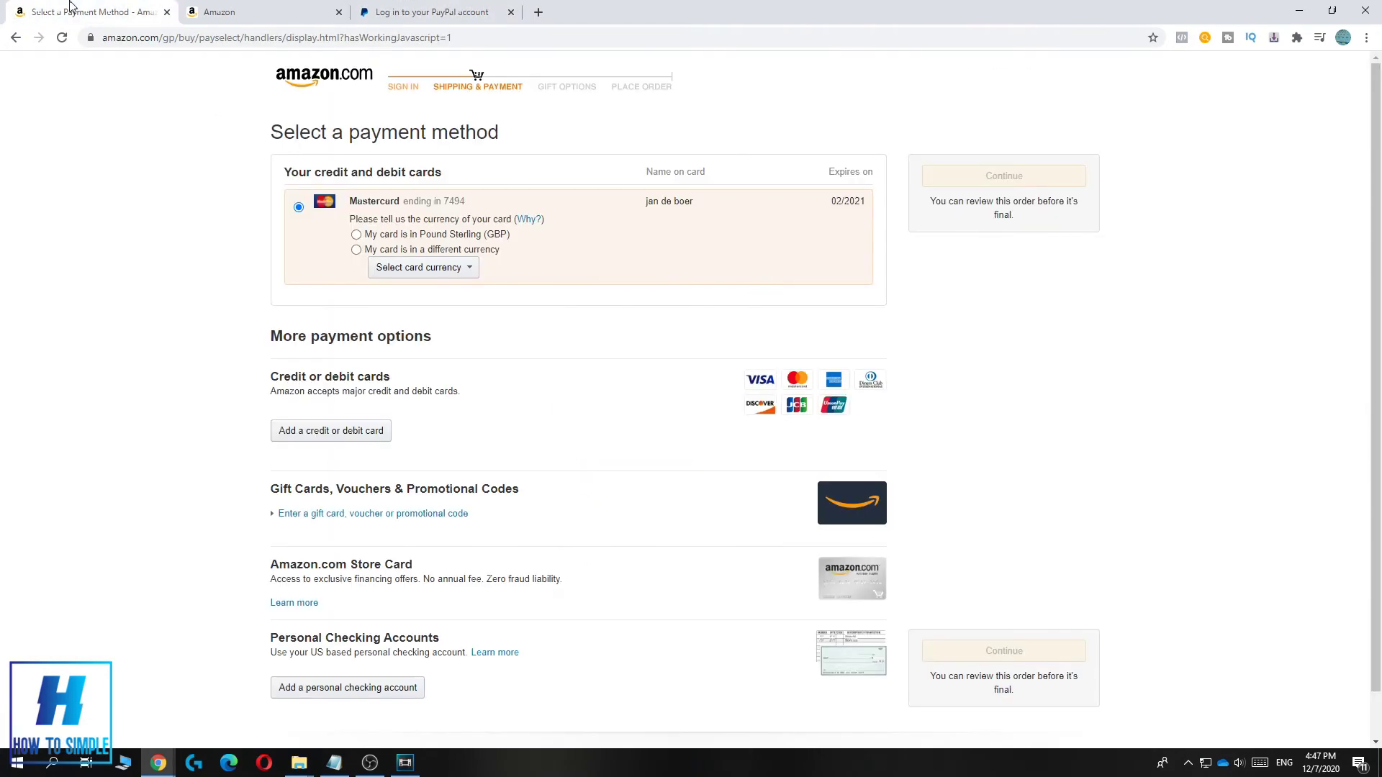
scroll(236, 275, down, 1)
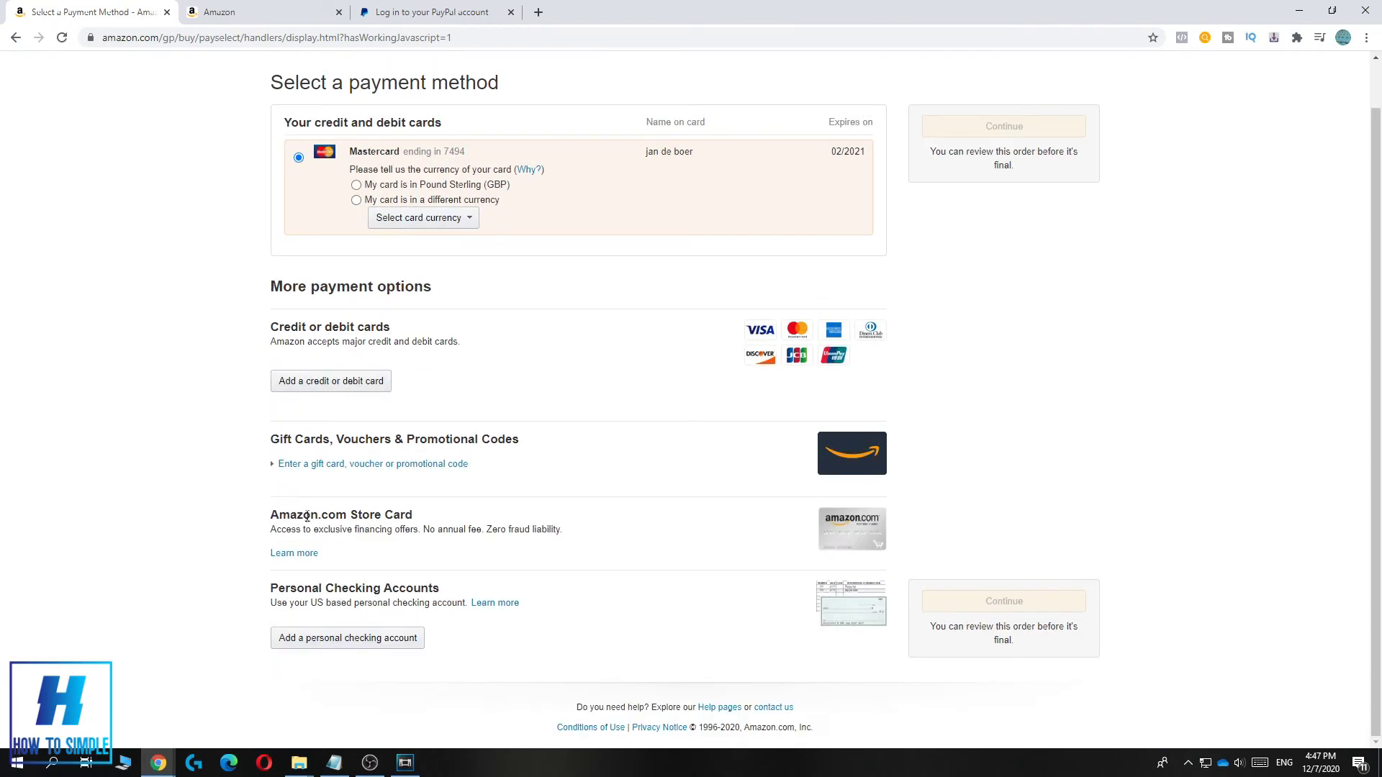
double_click(275, 440)
click(313, 463)
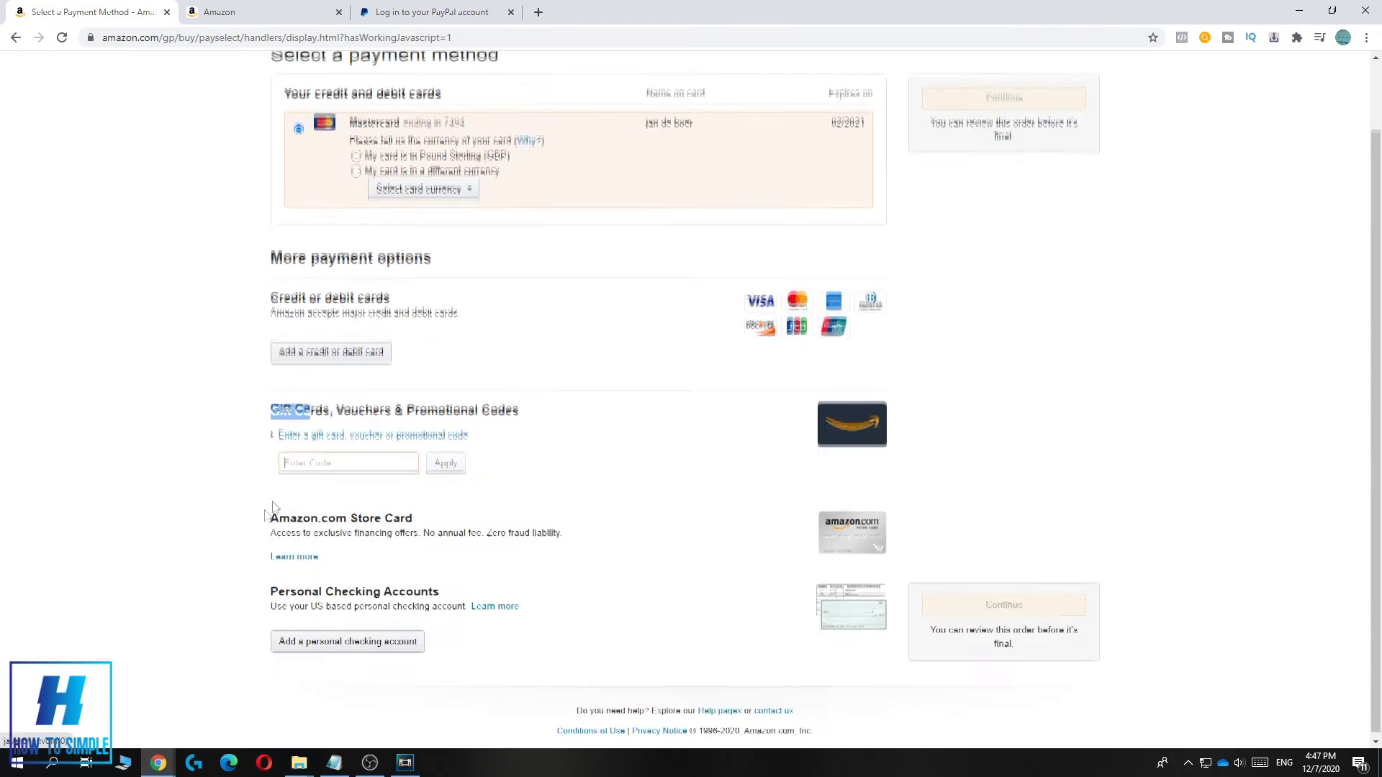
click(187, 453)
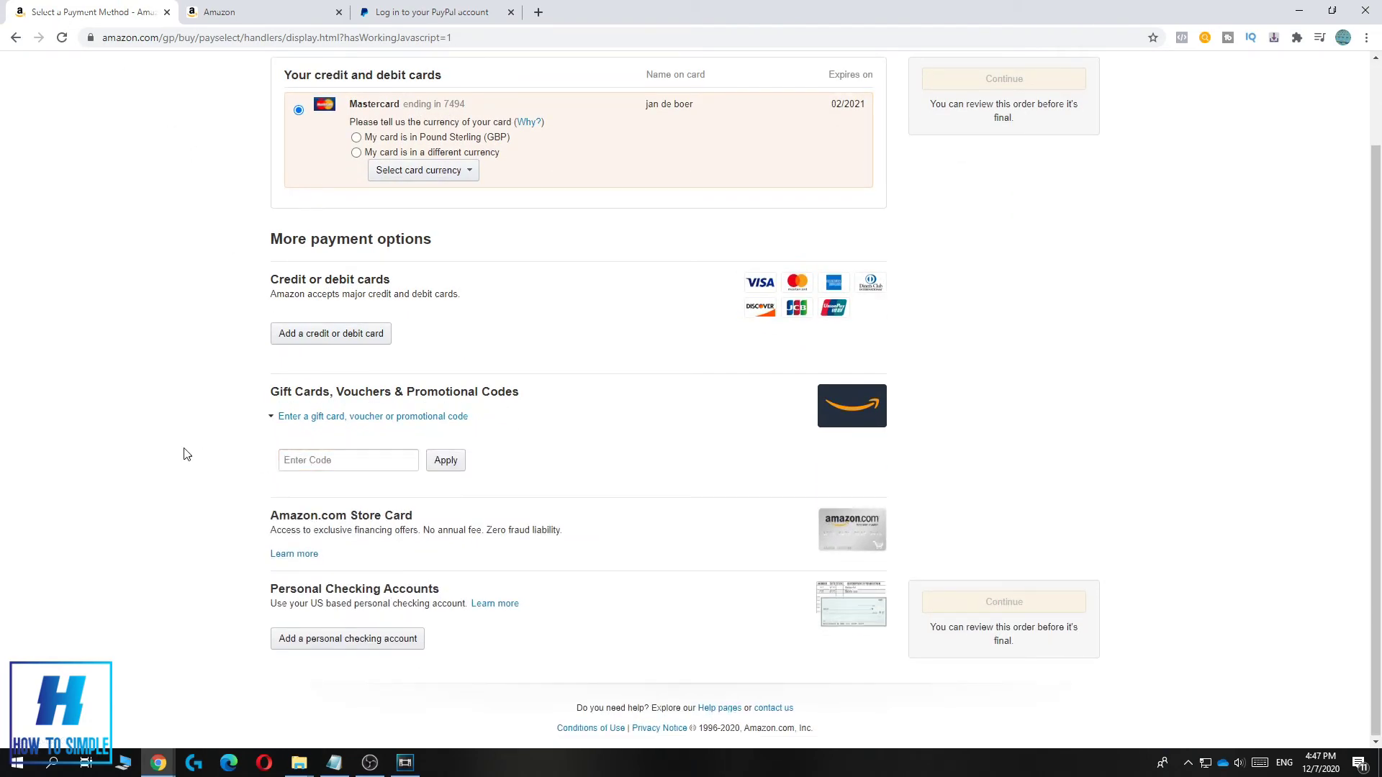